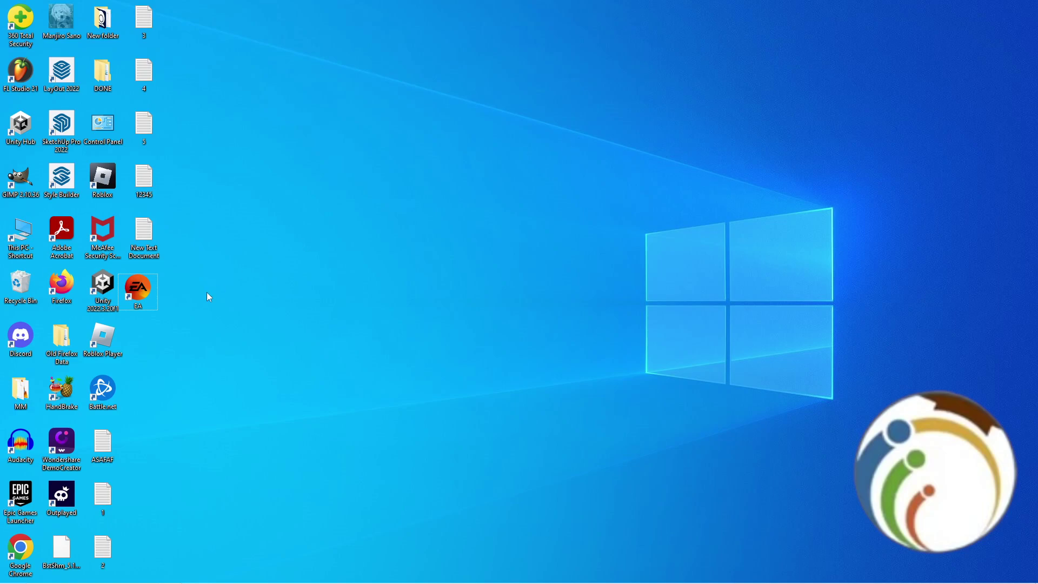
Step: Launch Roblox Player and join BedWars [Training Room] from Continue
left_click(118, 328)
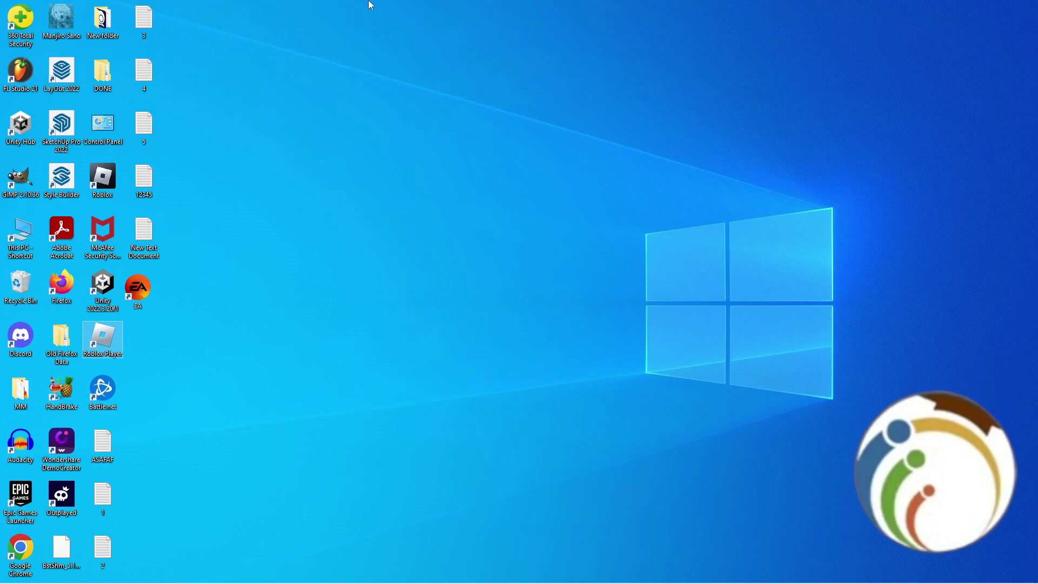
double_click(113, 357)
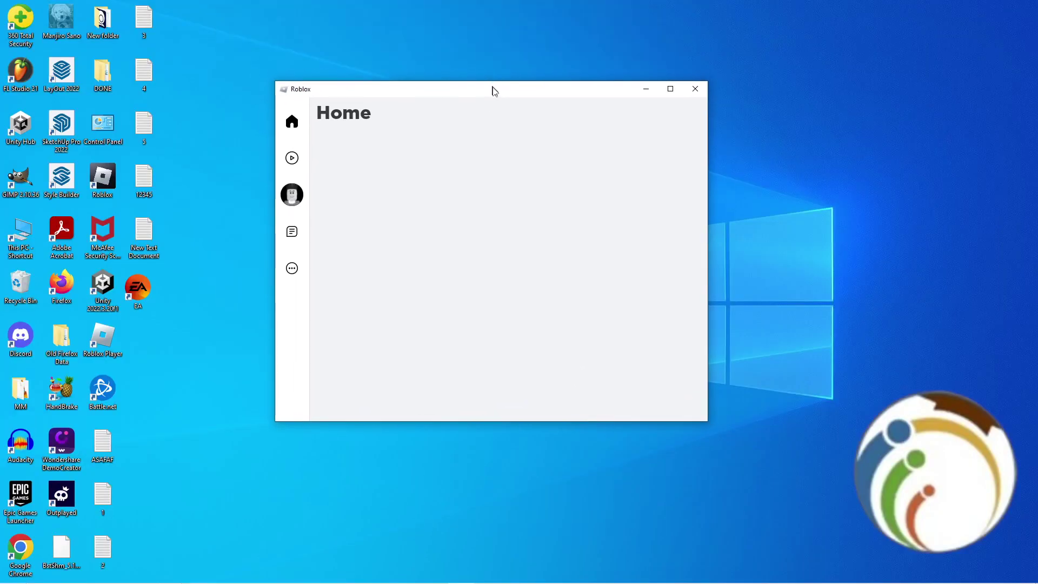
left_click_drag(492, 91, 525, 126)
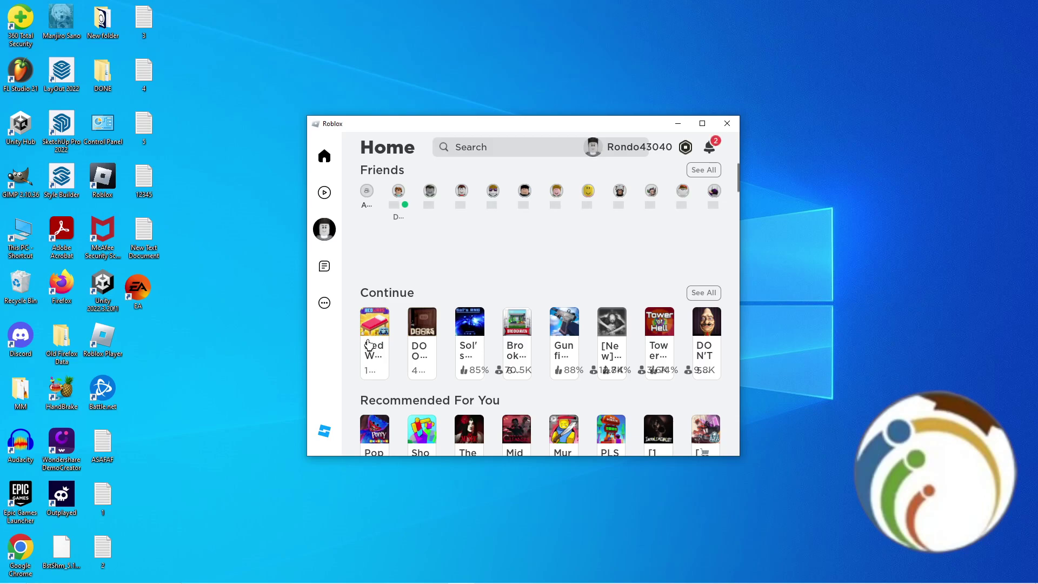
left_click(368, 345)
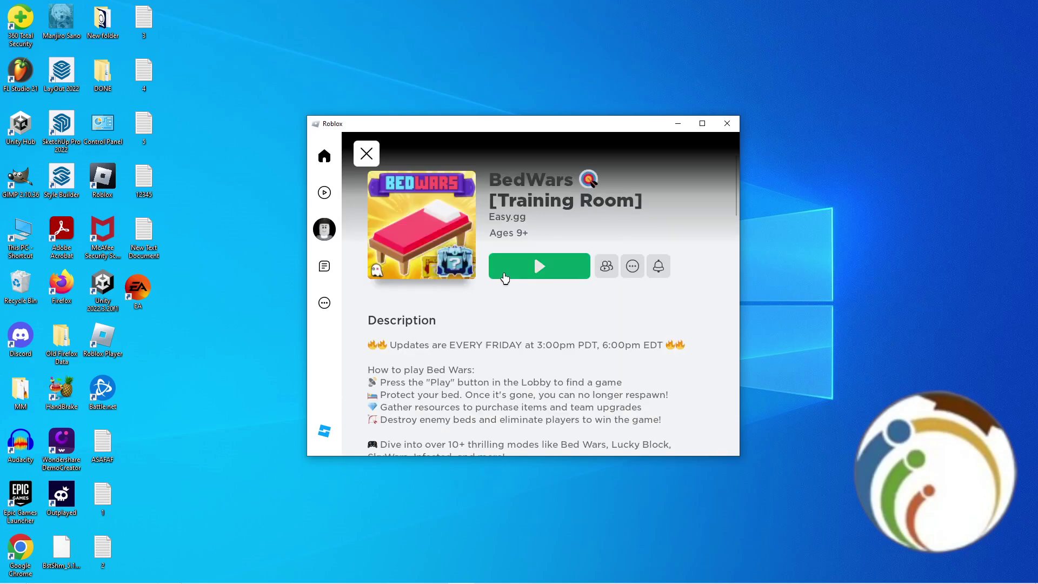
left_click(504, 277)
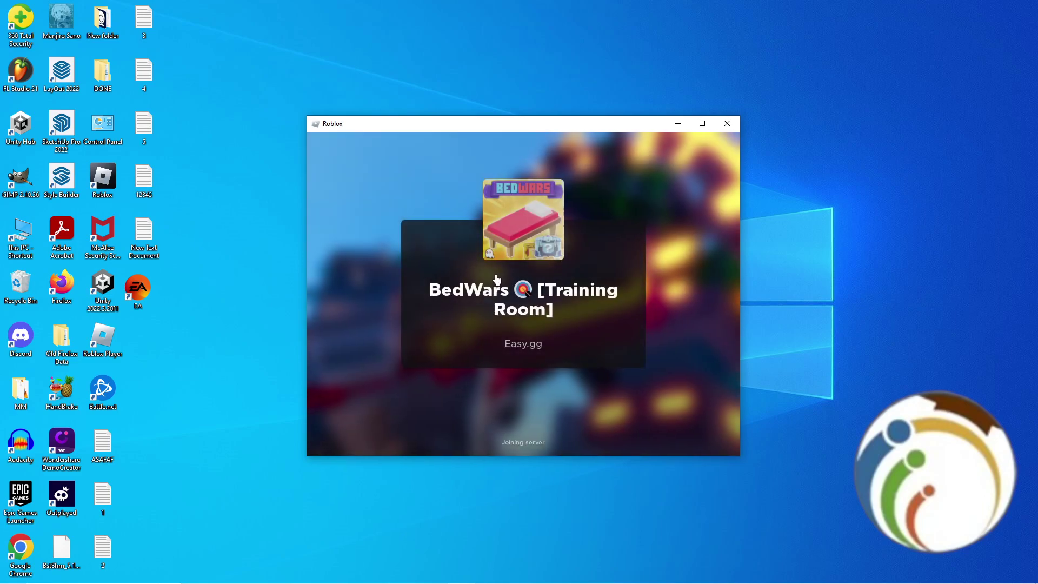
Step: Shift the Roblox window down and launch Notepad from system search
left_click_drag(543, 127, 532, 156)
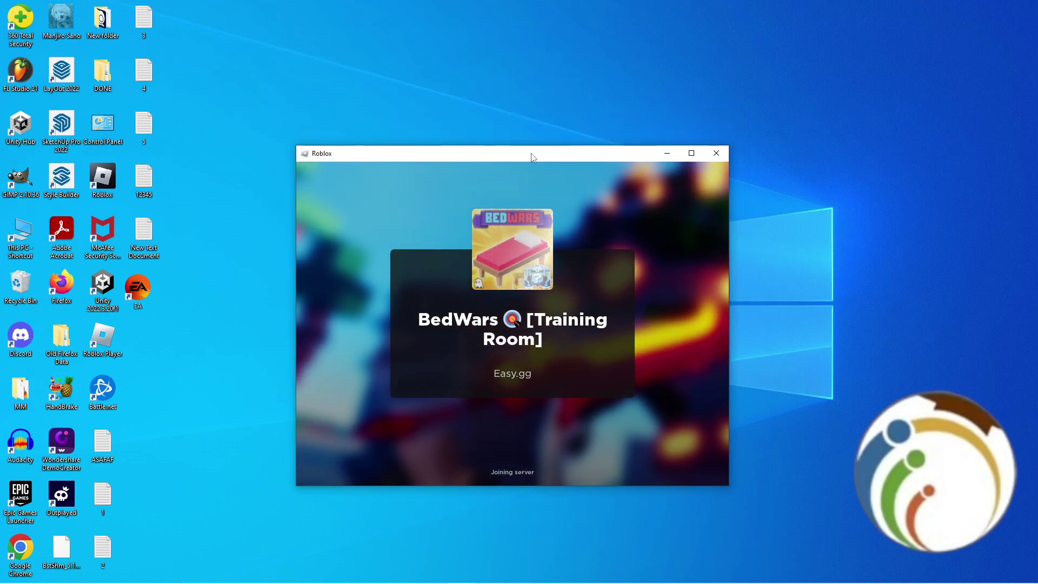
key("super")
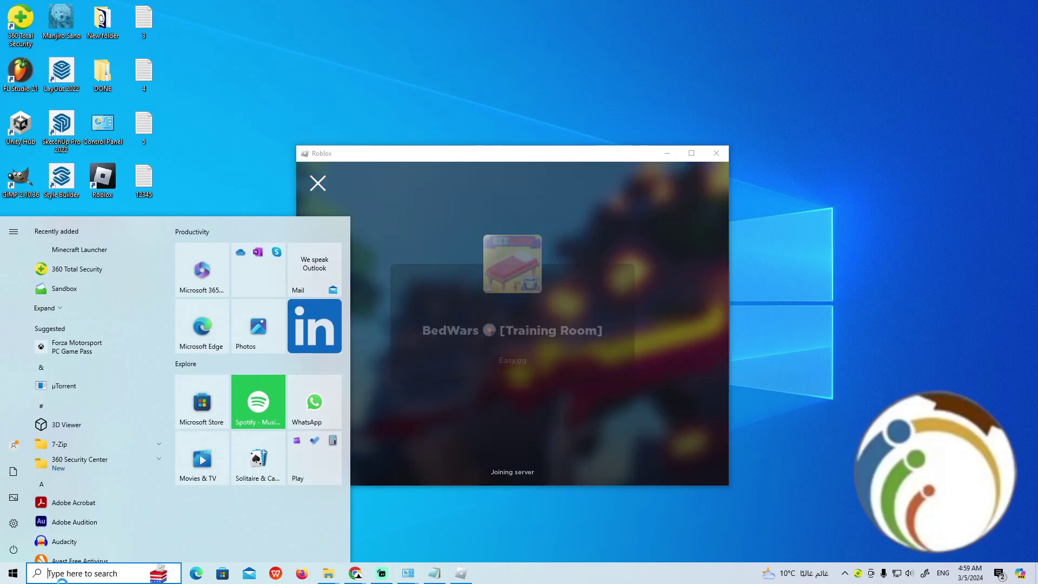
type("tex")
key("Return")
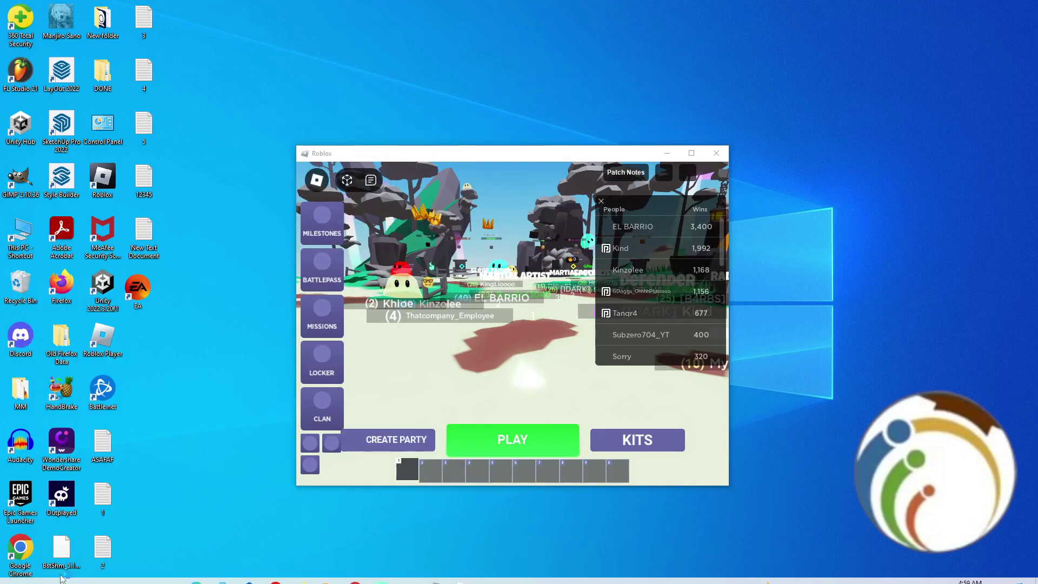
Step: Write enlarged 'Prt Sc SysRq' above 'Insert' in Notepad and select the first line
left_click_drag(268, 251, 325, 299)
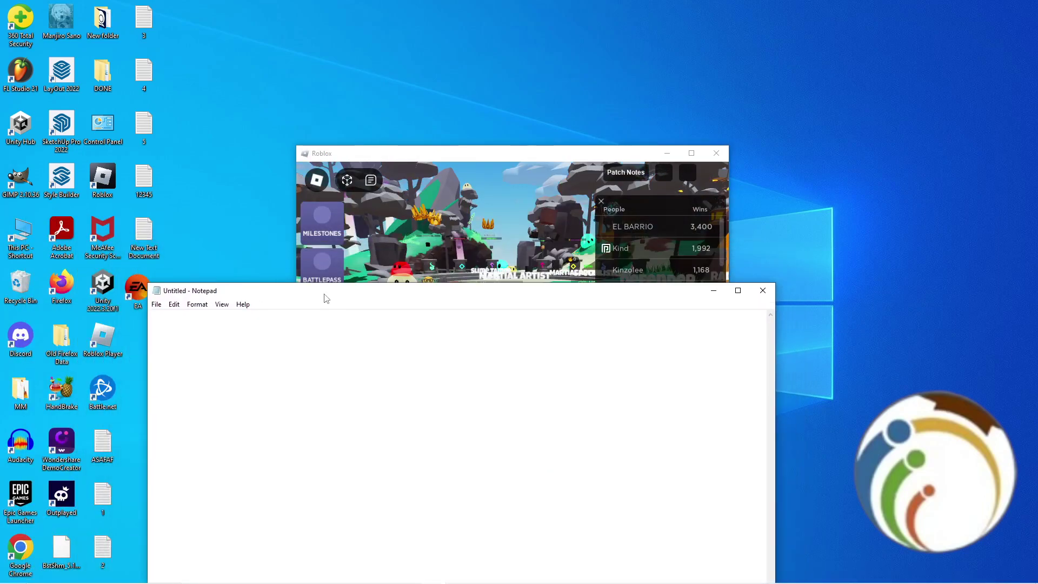
key("Return")
type("Inse")
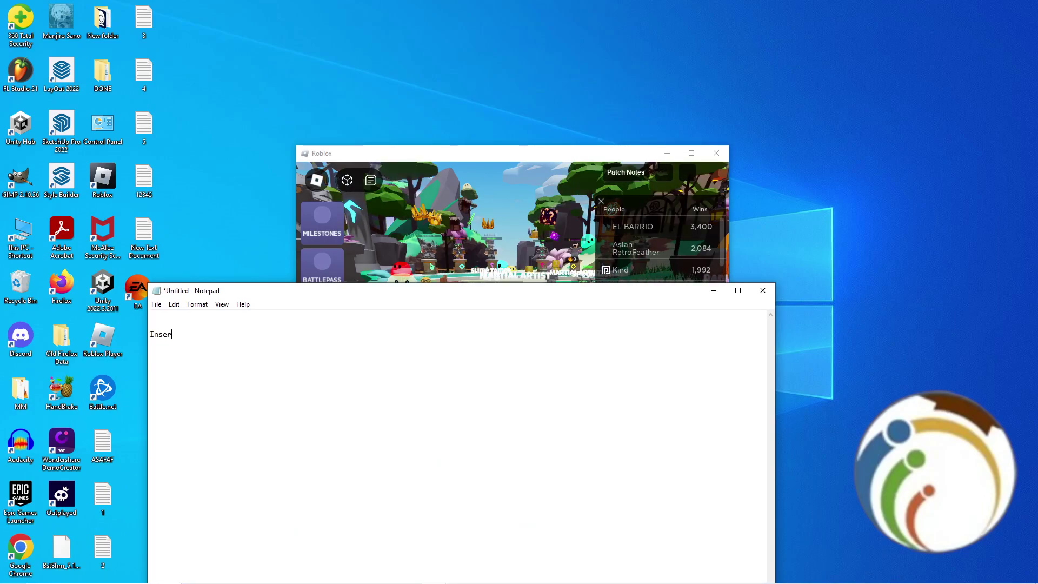
type("rt:")
key("BackSpace")
key("ctrl+plus")
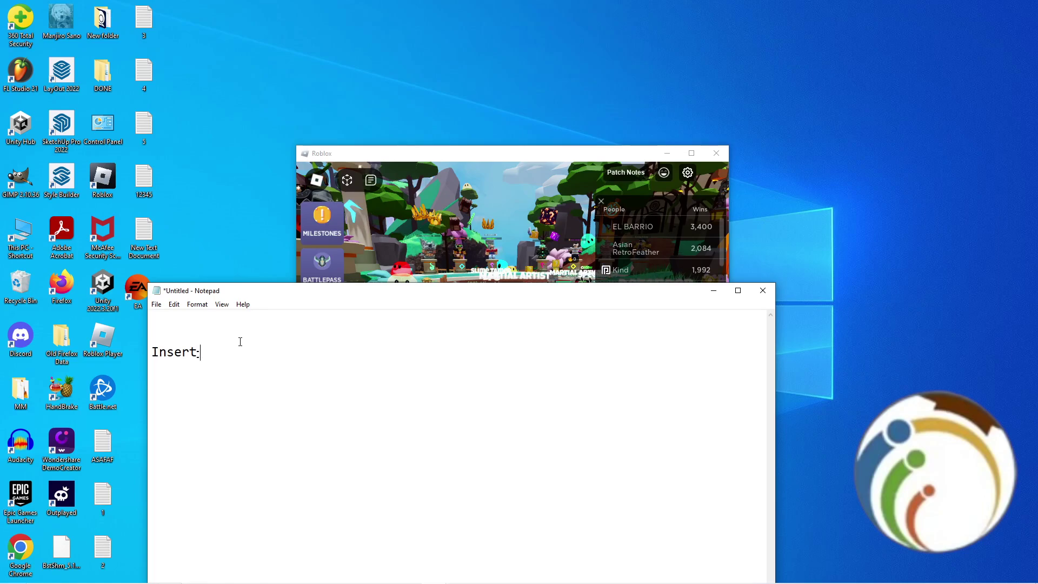
key("ctrl+plus")
left_click(222, 326)
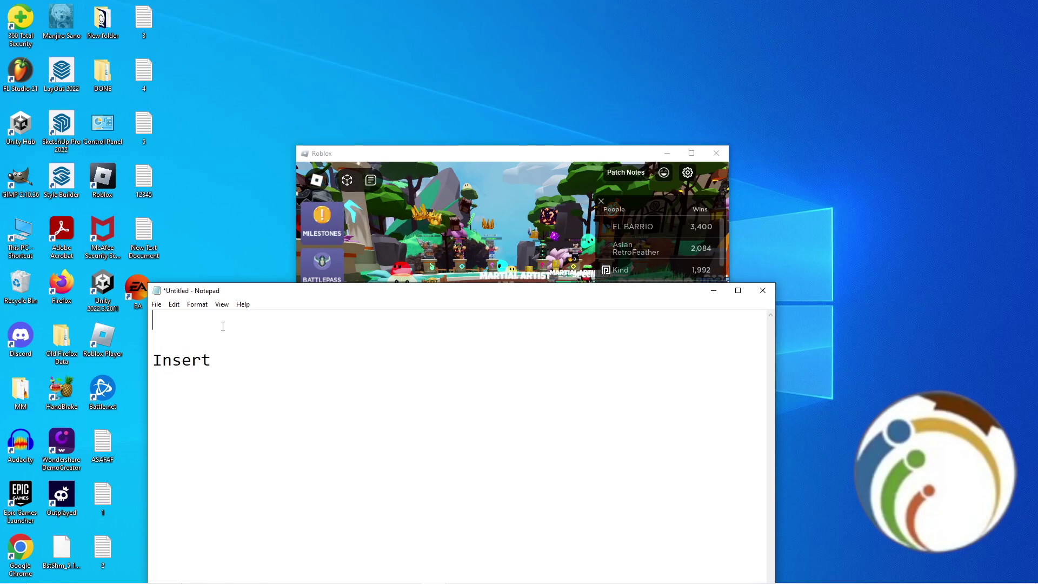
type("Prt ")
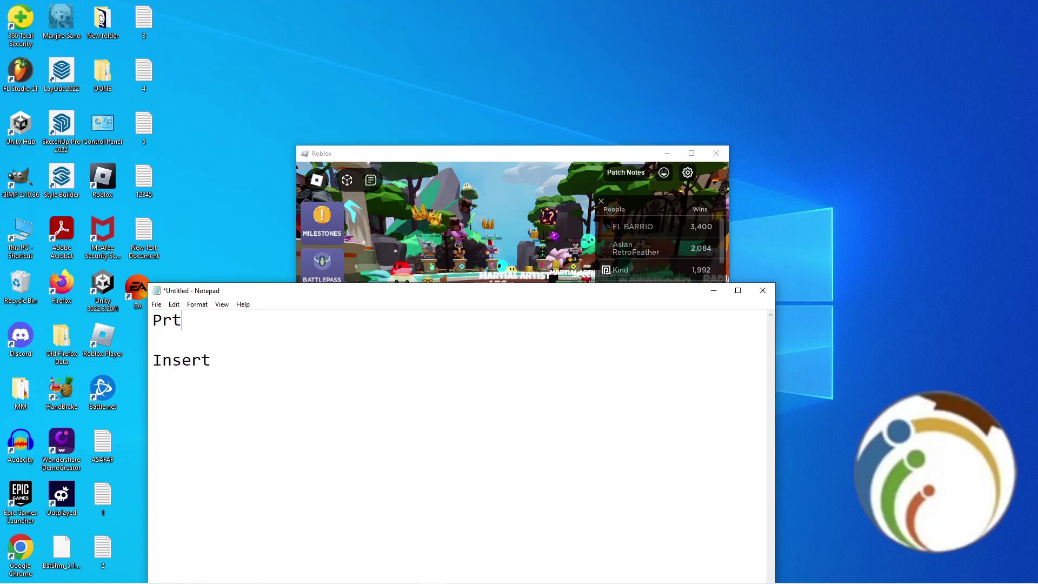
type("Sc")
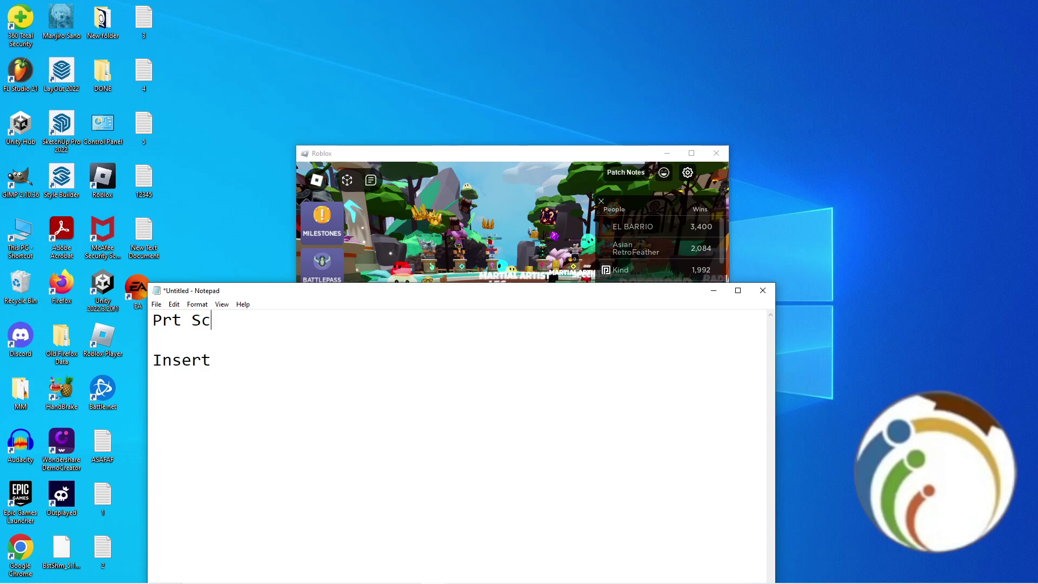
type(" Sys")
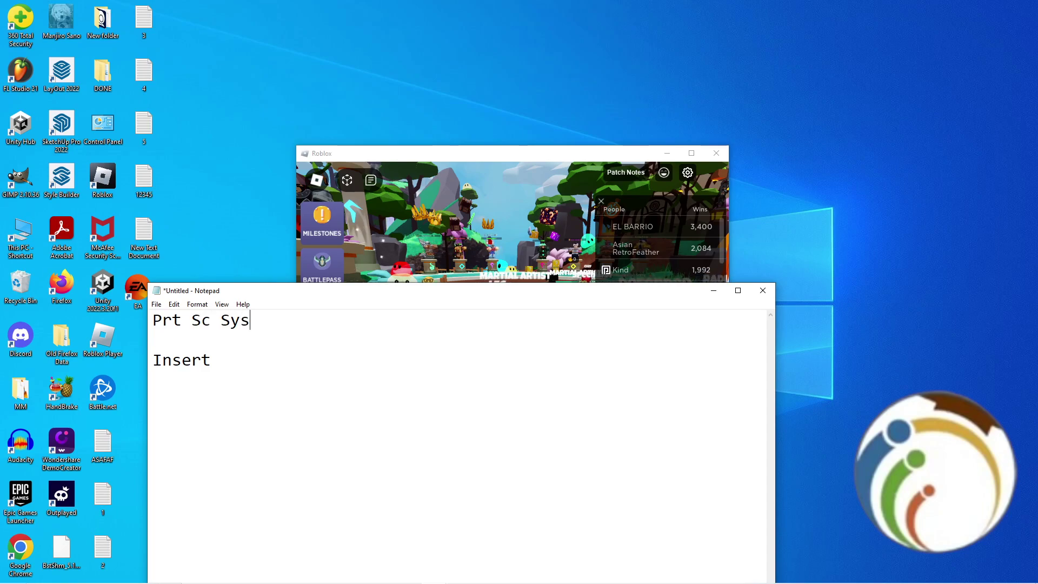
type("Rq")
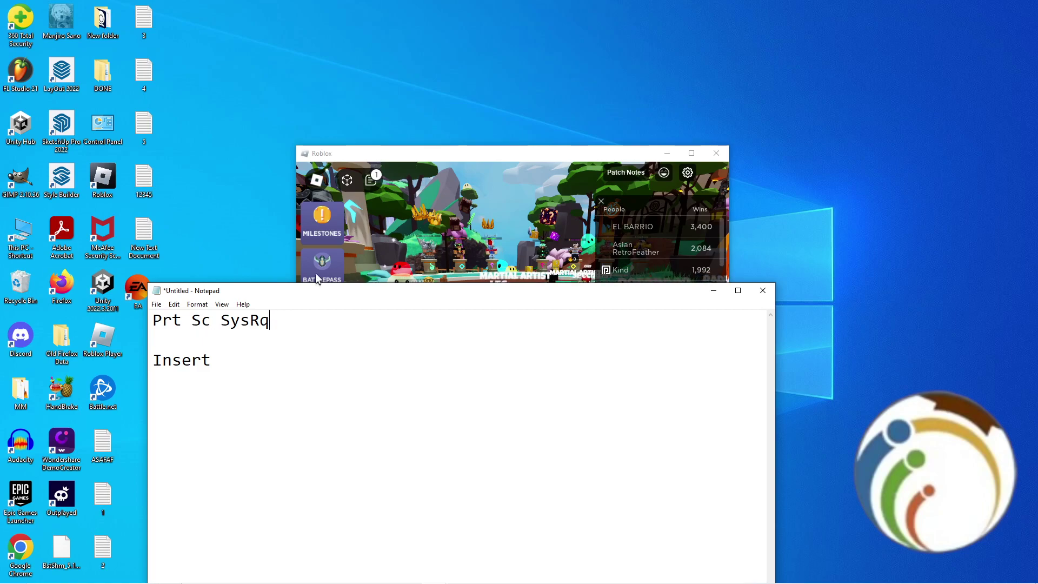
left_click_drag(287, 316, 159, 314)
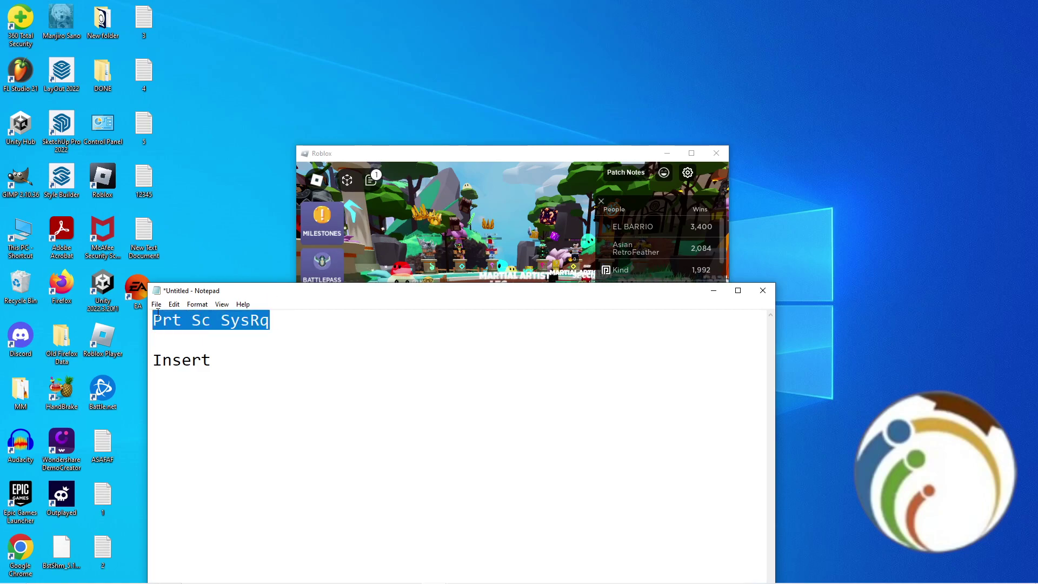
Step: Take a Print Screen capture of the windowed Roblox game scene
left_click(689, 154)
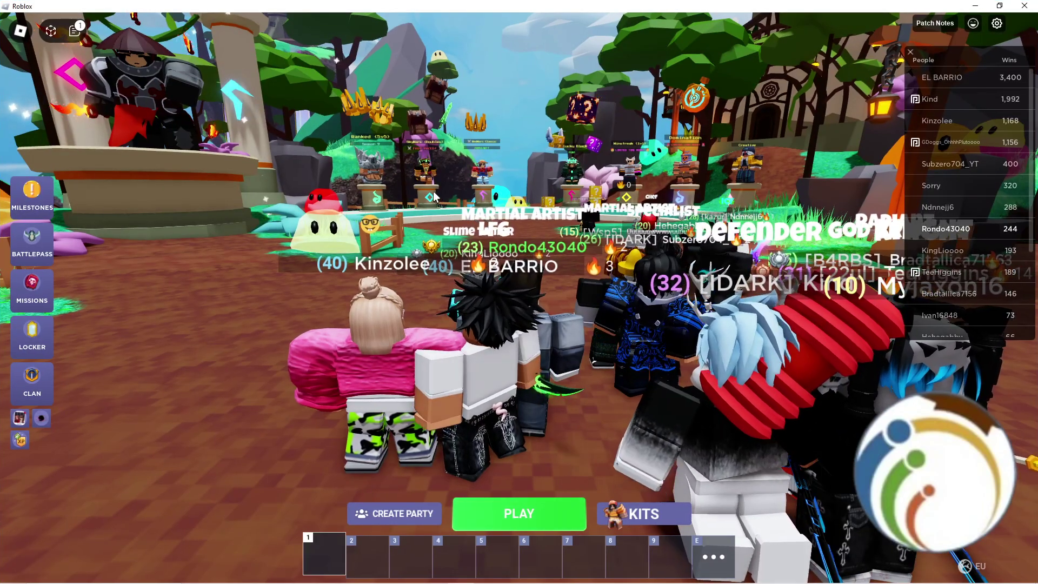
scroll(433, 197, "up", 5)
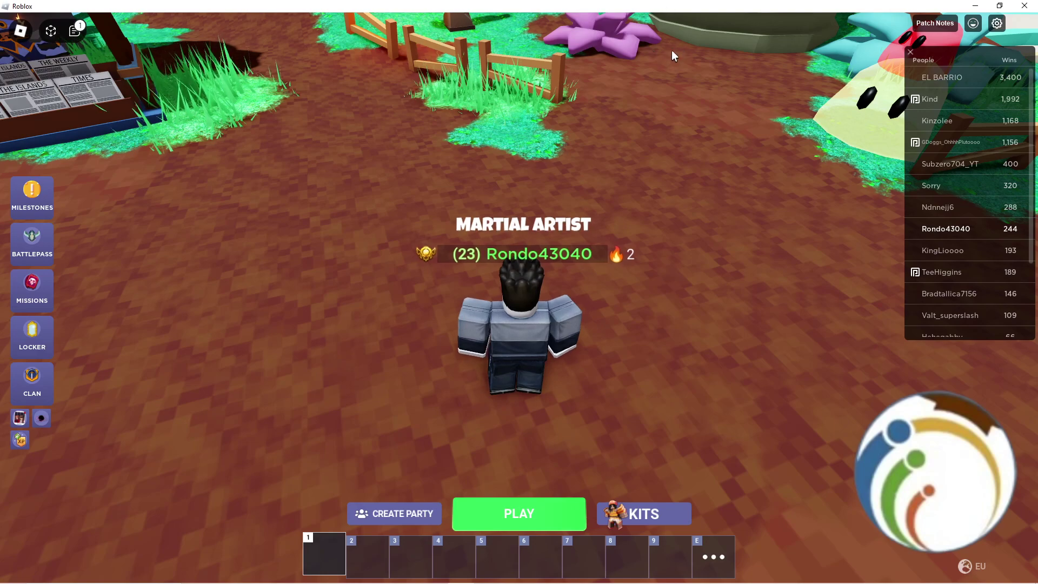
key("super+Down")
key("Print")
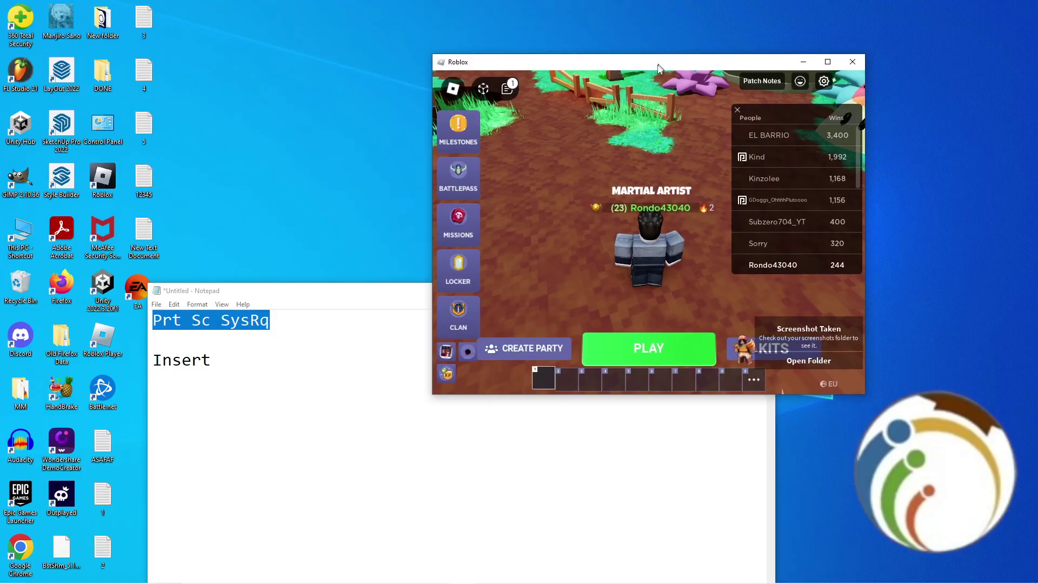
left_click(439, 175)
Step: Bring the Notepad notes forward and launch Paint from Start search
left_click(386, 292)
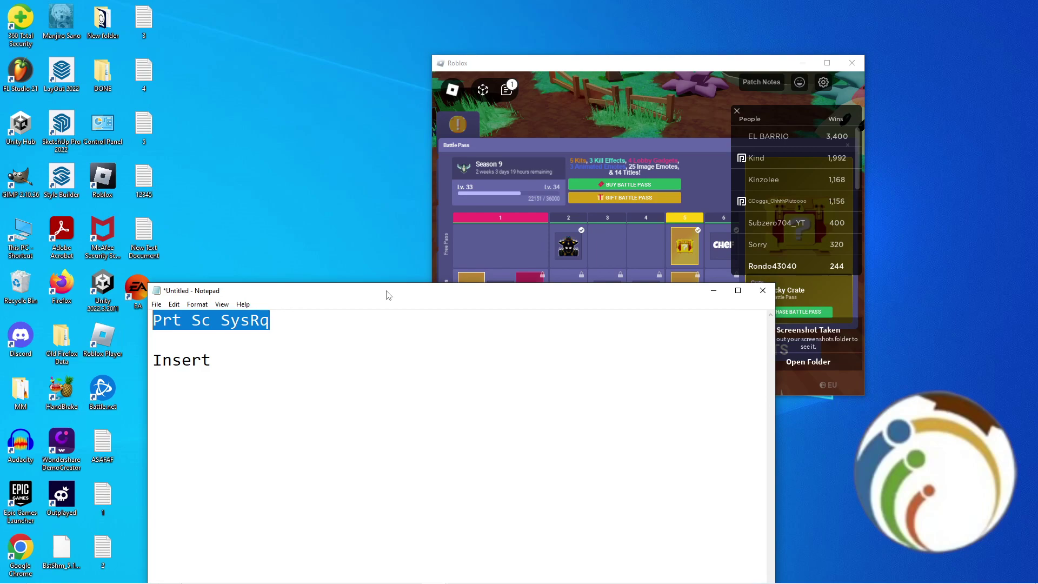
left_click(339, 370)
key("super")
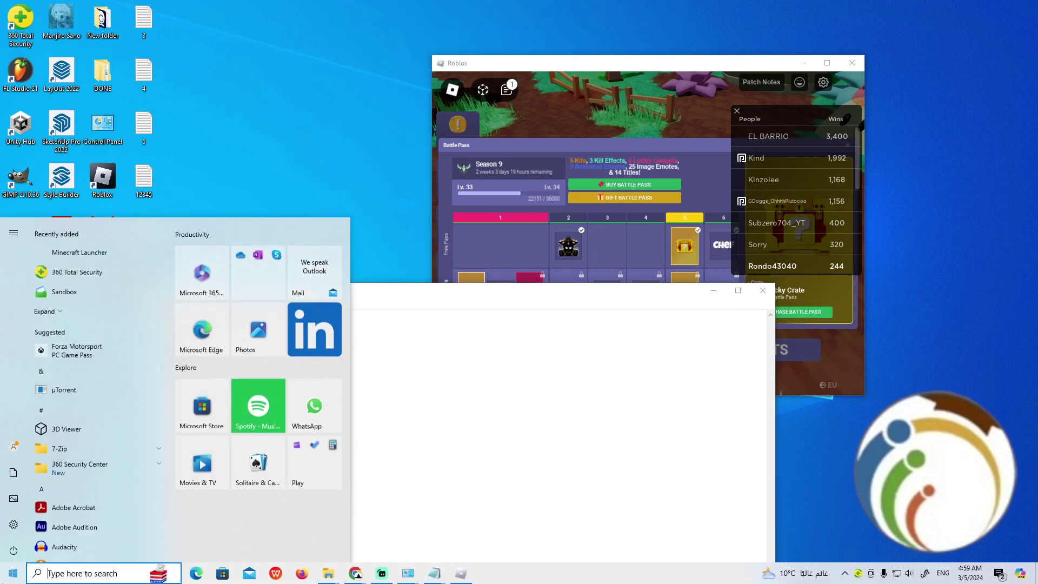
type("p")
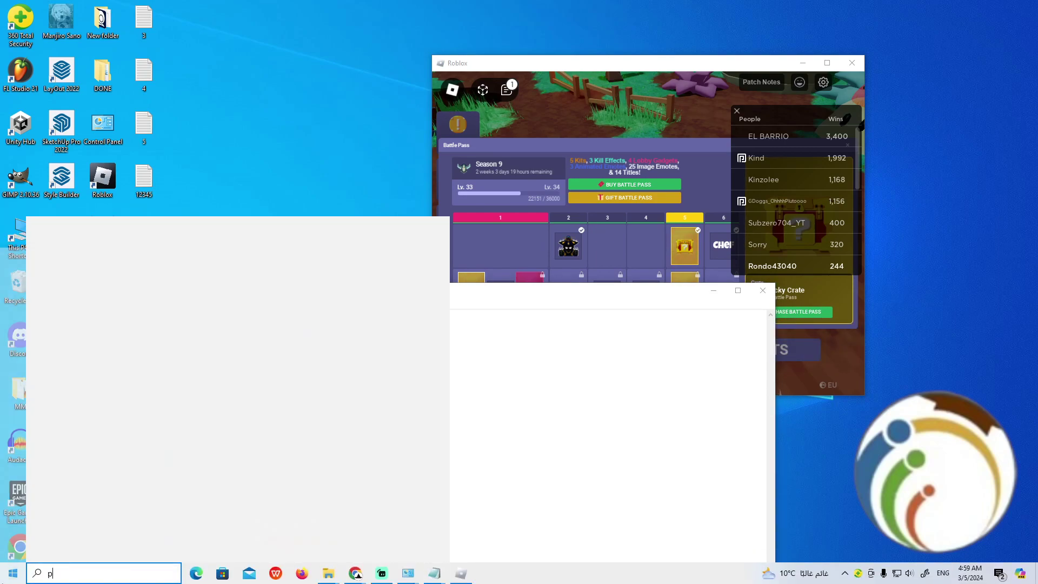
type("aint")
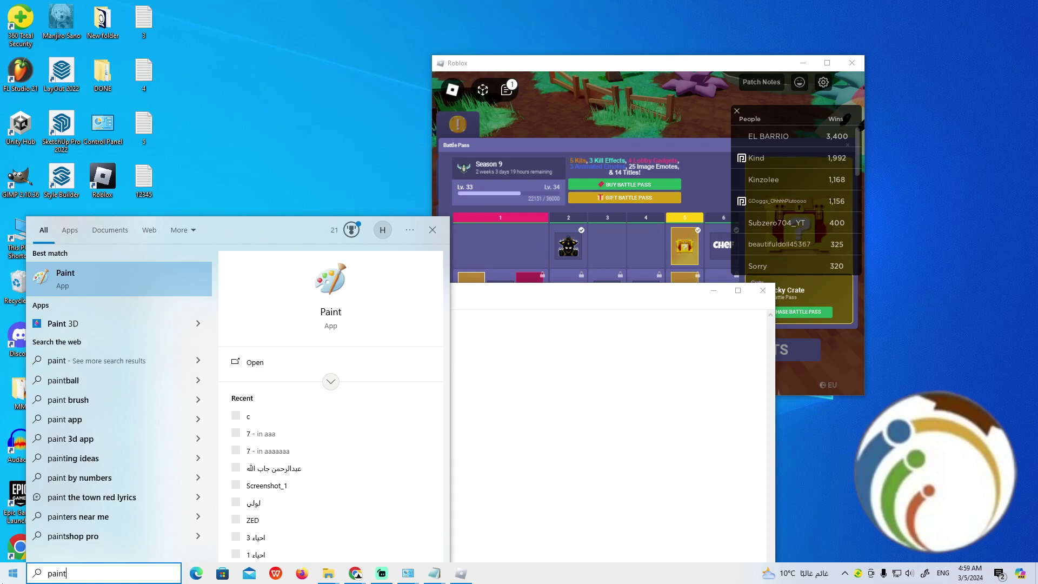
key("Return")
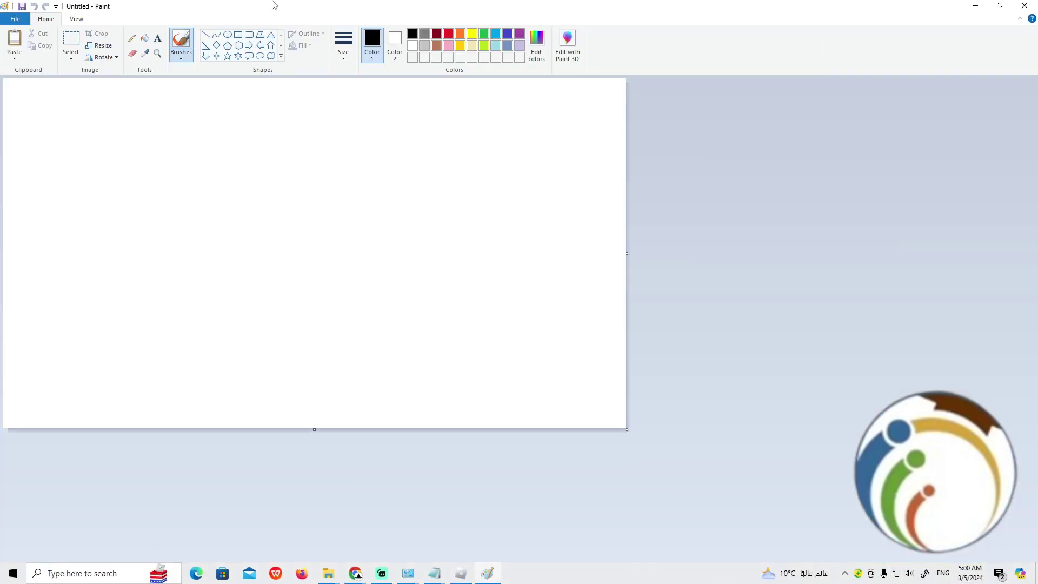
Step: Restore Paint to a window beside Notepad and bring the notes forward
double_click(272, 5)
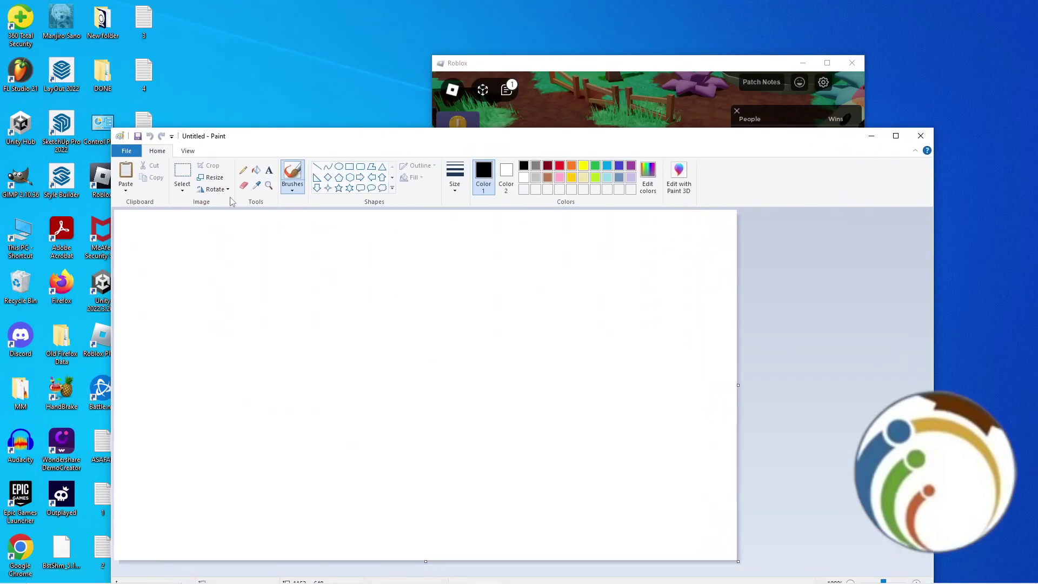
left_click_drag(271, 147, 502, 140)
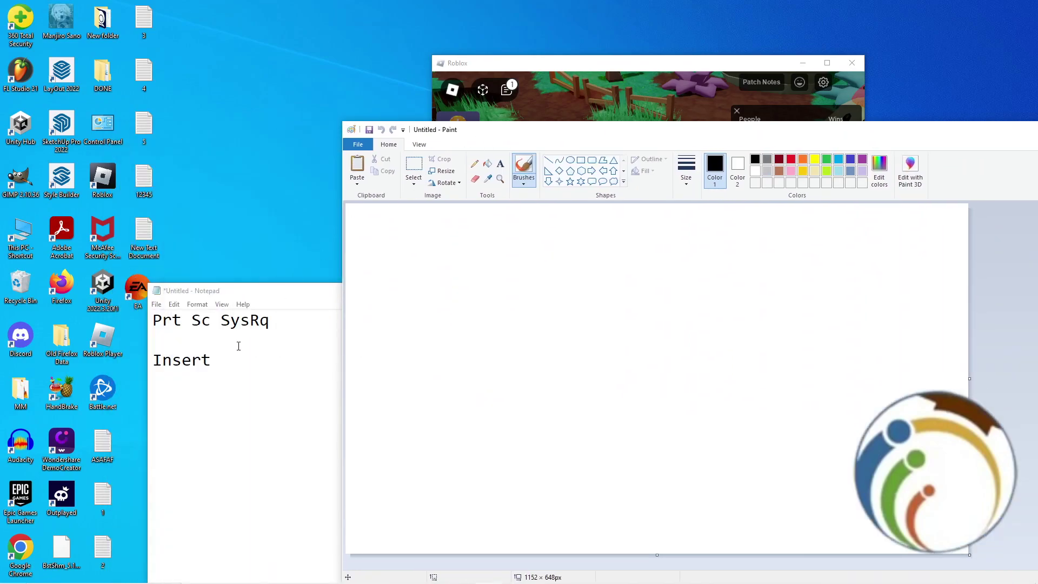
left_click(236, 358)
type("Ctrl (hold) then press V")
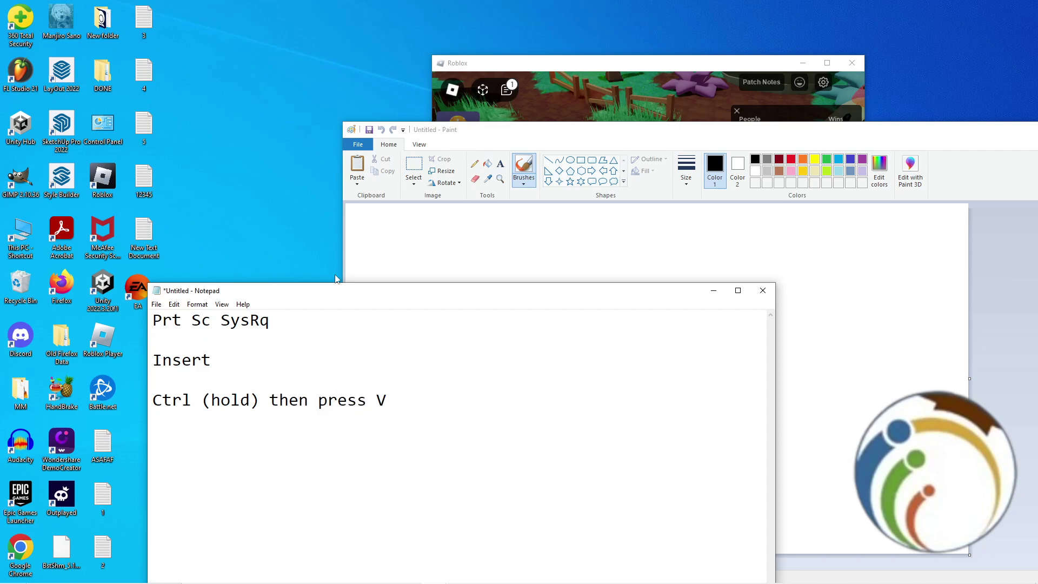
Step: Paste the Roblox screenshot into the Paint canvas with Ctrl+V
left_click(482, 129)
left_click_drag(516, 134, 430, 109)
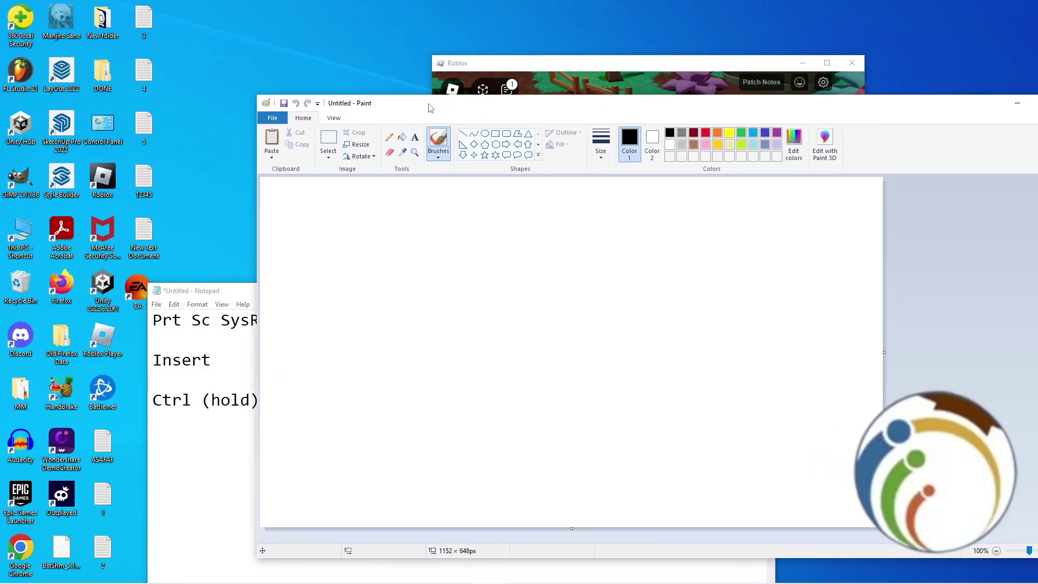
key("ctrl+v")
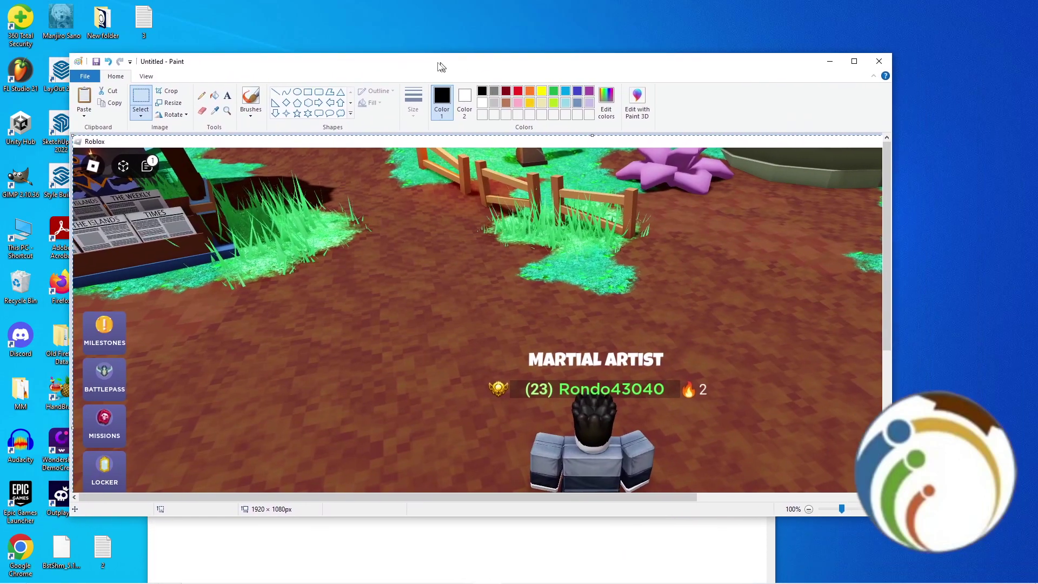
scroll(514, 187, "up", 5)
scroll(514, 187, "down", 5)
scroll(514, 187, "up", 5)
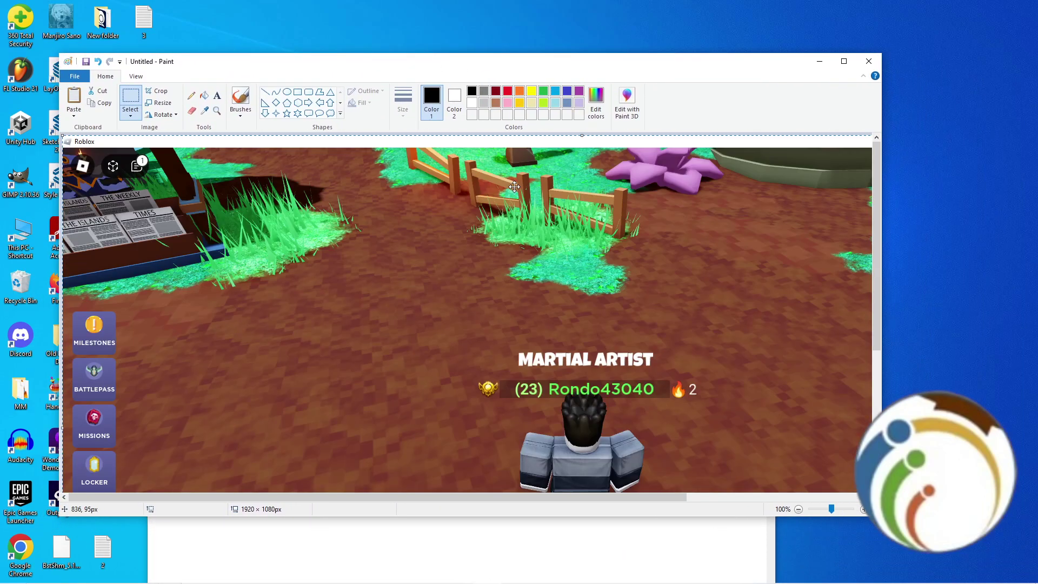
Step: Cancel closing Paint, minimize it, and close the Roblox game
left_click(869, 61)
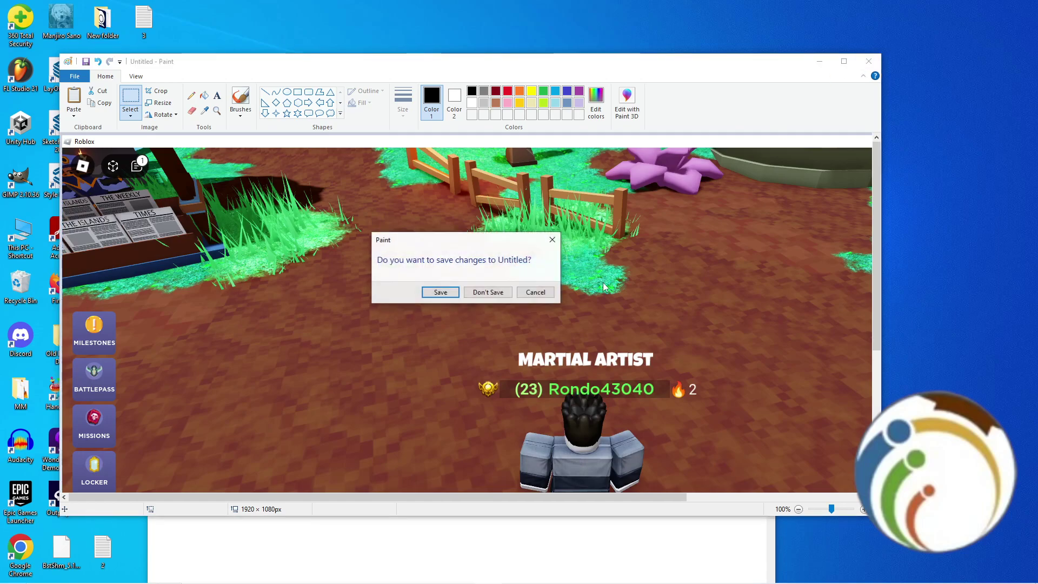
left_click(535, 292)
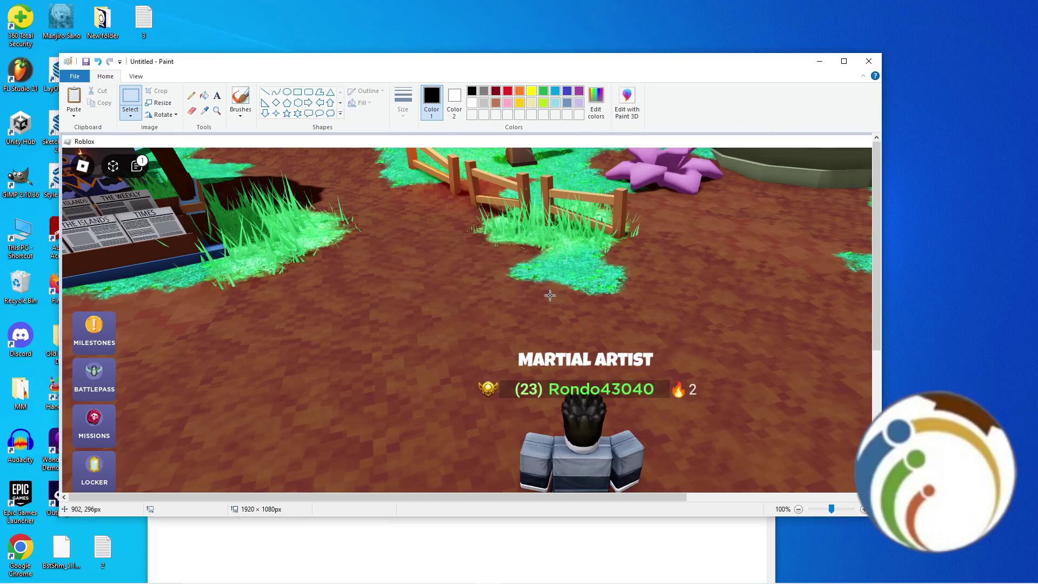
left_click(819, 61)
left_click(851, 63)
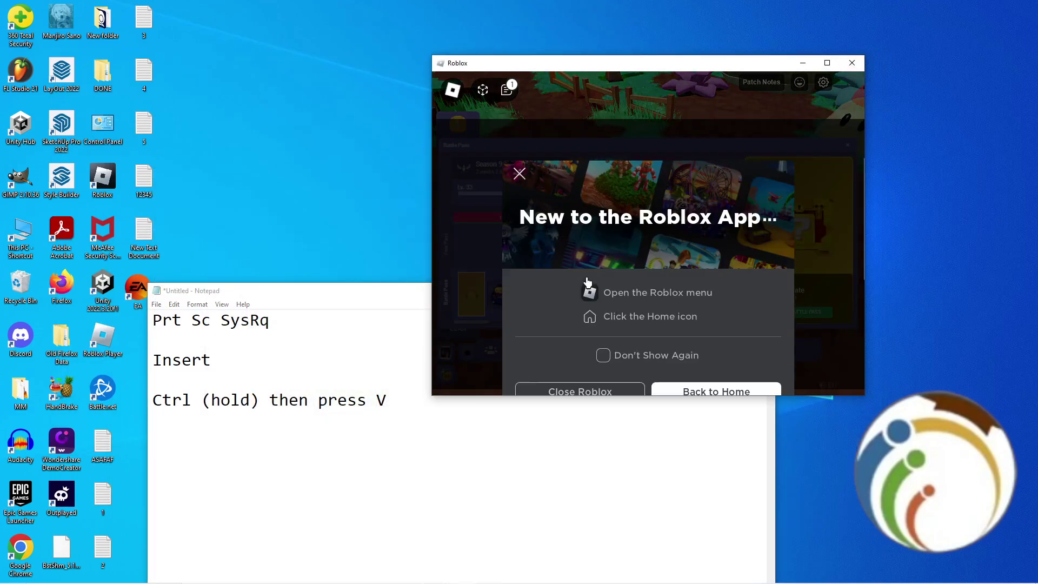
left_click(606, 375)
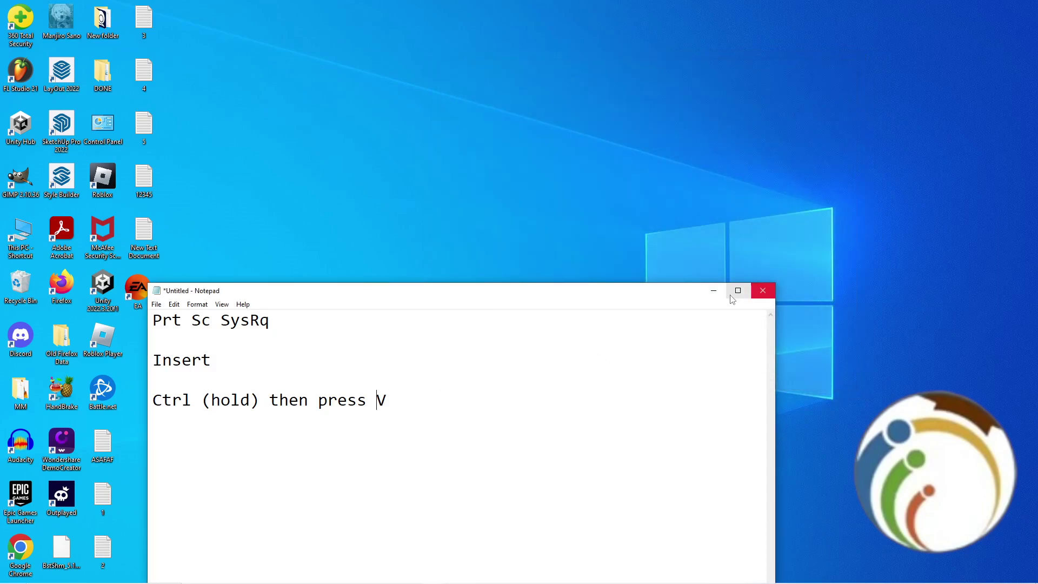